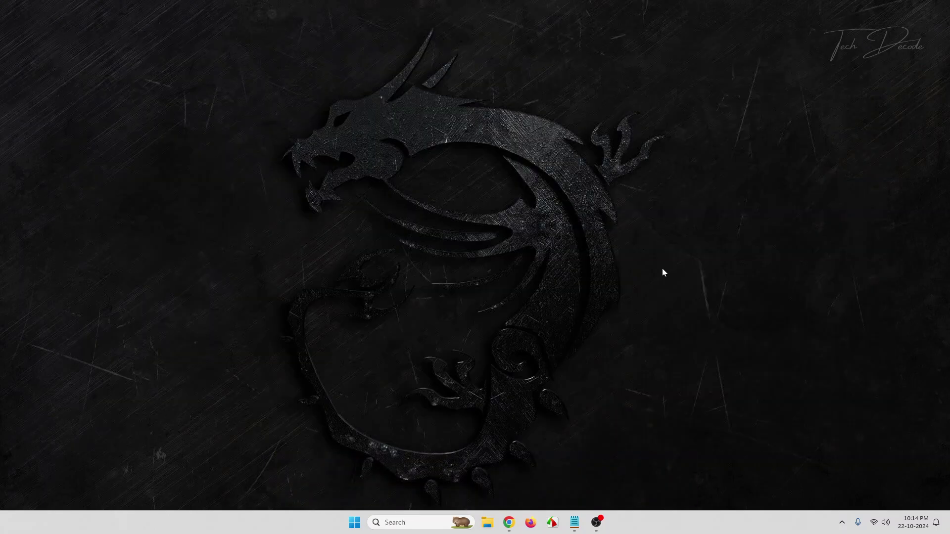
# Find the baseboard product H510M-A PRO (MS-7D22) in System Information
pyautogui.click(403, 523)
pyautogui.write('s')
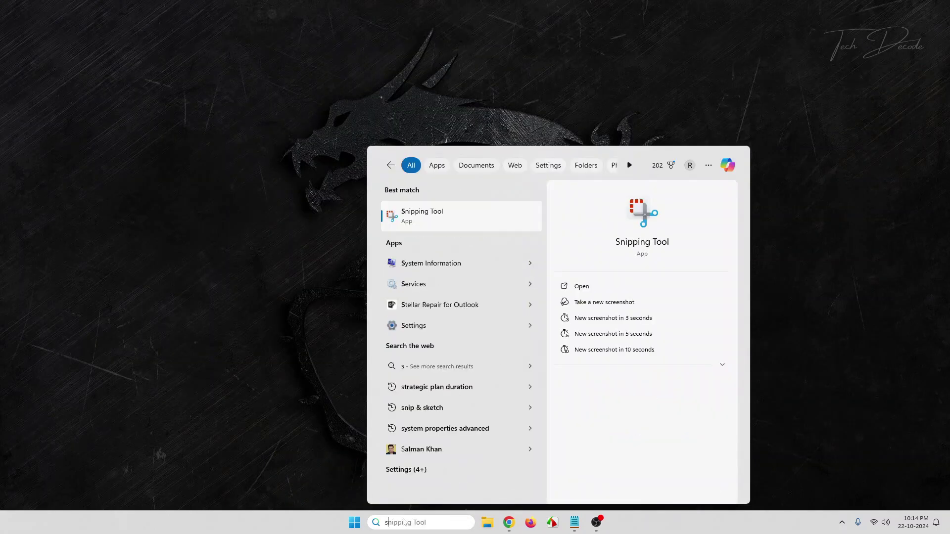
pyautogui.write('ystem info')
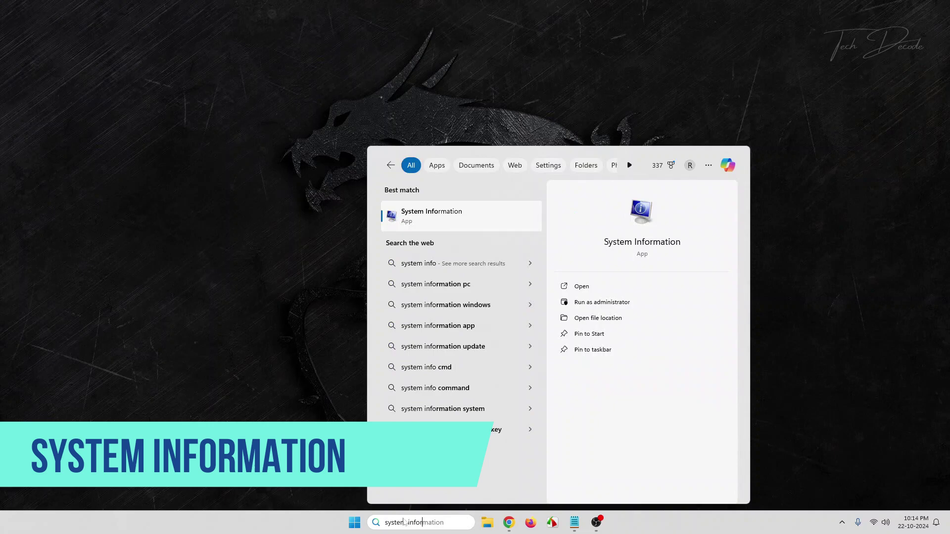
pyautogui.write('r')
pyautogui.click(414, 223)
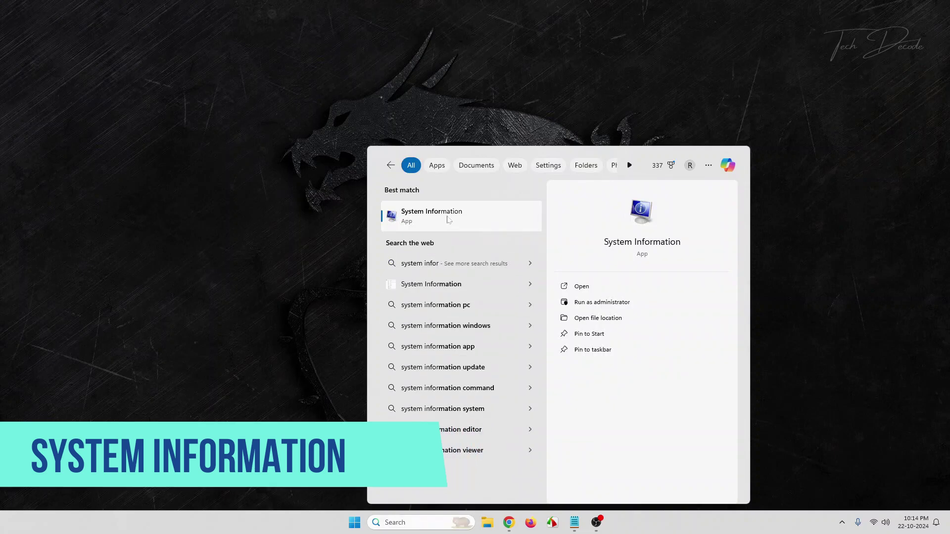
pyautogui.click(368, 227)
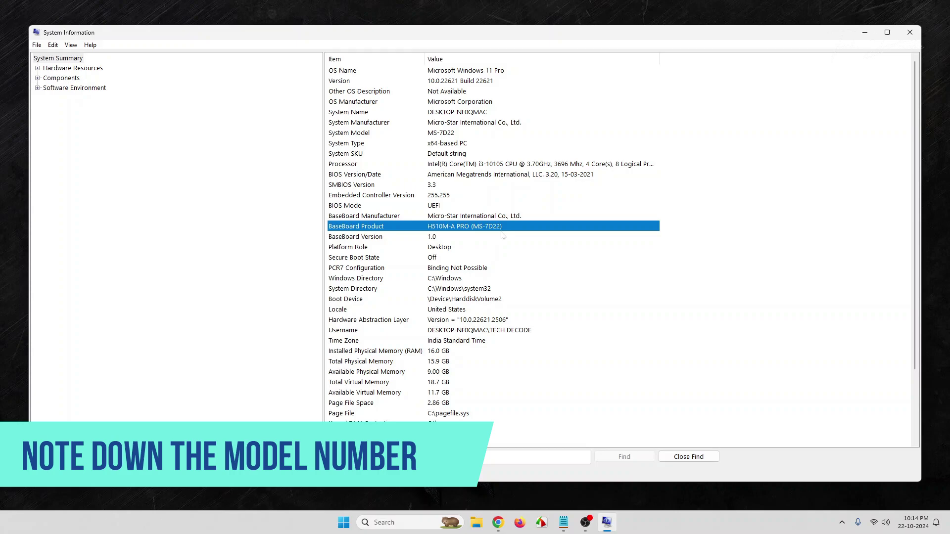
# Copy the MSI support download URL from Notepad and load it in Chrome
pyautogui.click(497, 523)
pyautogui.click(563, 522)
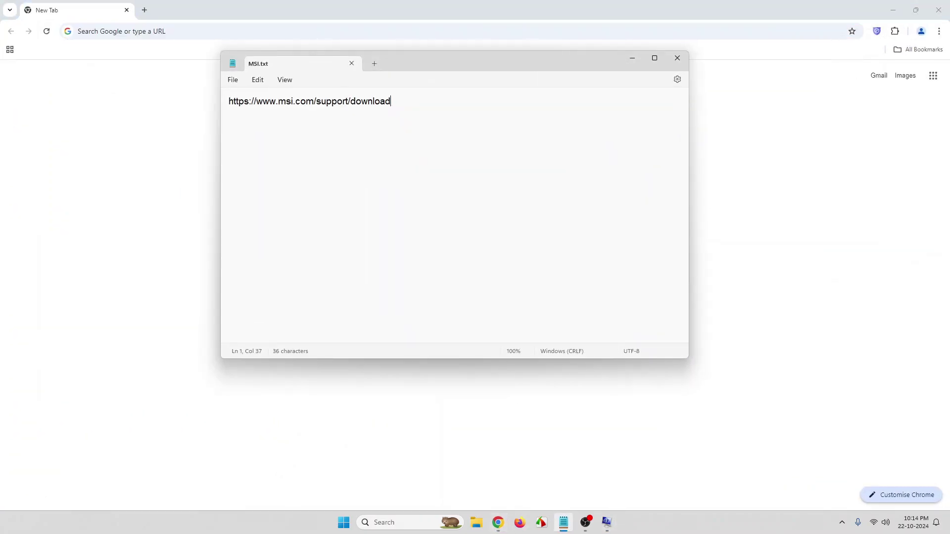
pyautogui.moveTo(384, 102); pyautogui.dragTo(225, 103)
pyautogui.rightClick(256, 103)
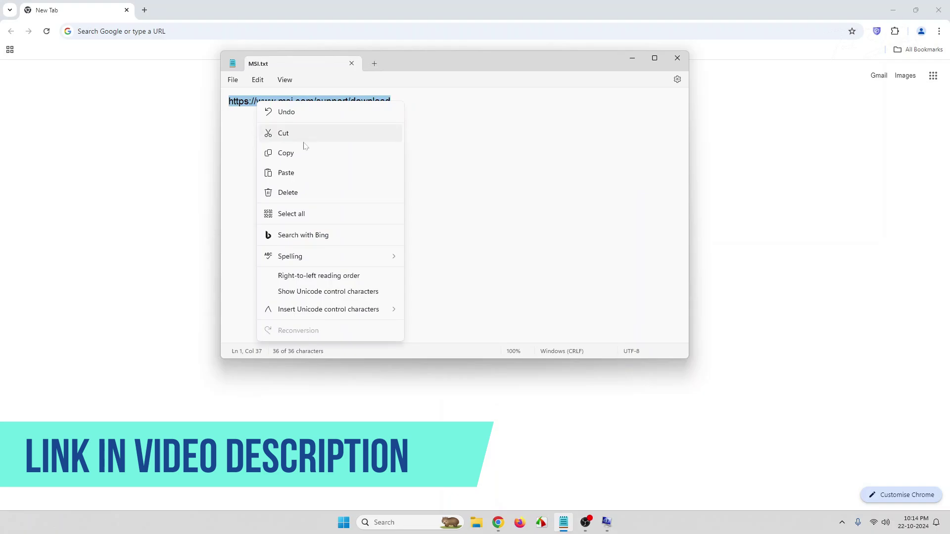
pyautogui.click(296, 153)
pyautogui.click(630, 58)
pyautogui.rightClick(274, 34)
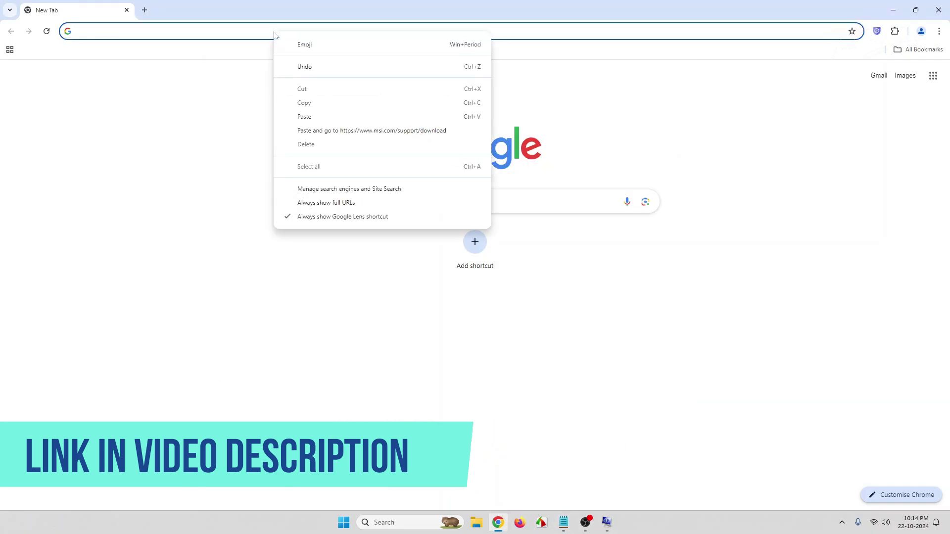
pyautogui.click(321, 130)
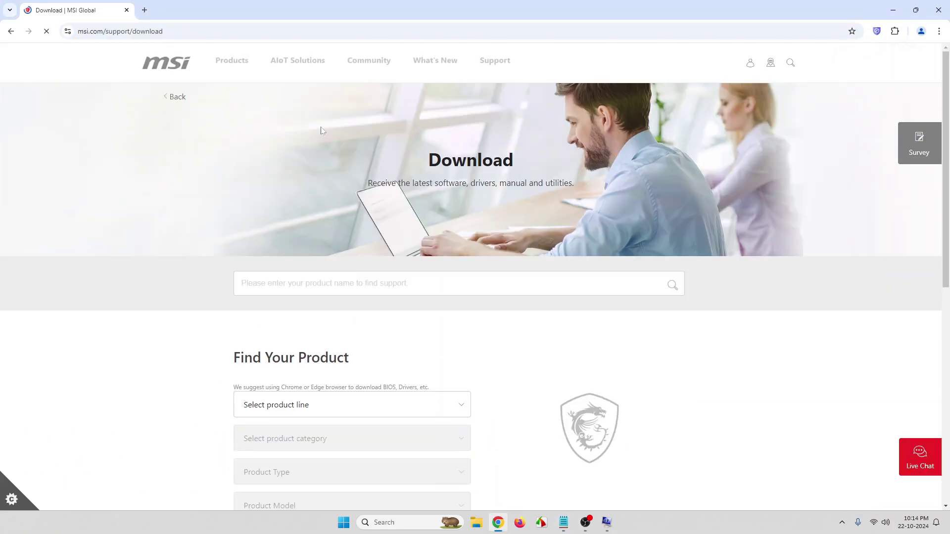
pyautogui.scroll(-3, 322, 131)
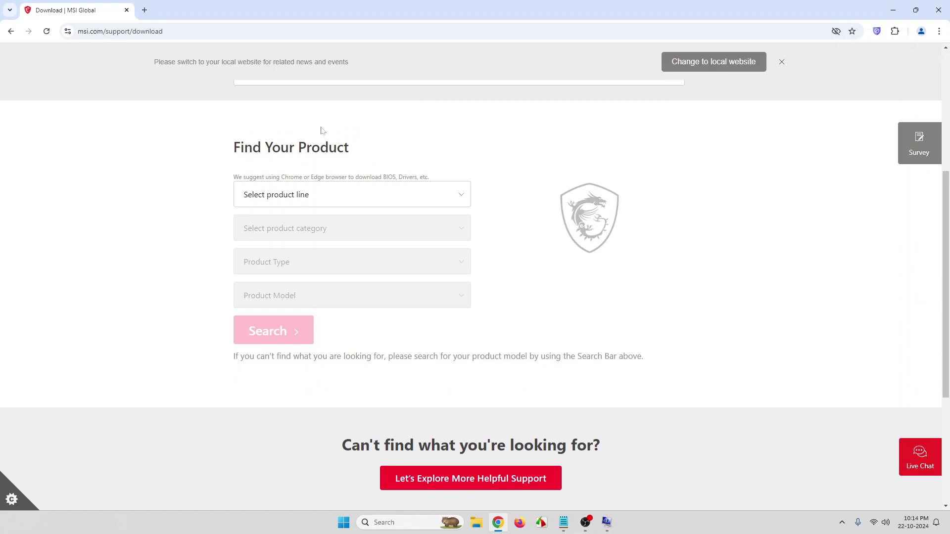
# Choose Motherboards as product line and category, and PRO Series as type
pyautogui.click(379, 197)
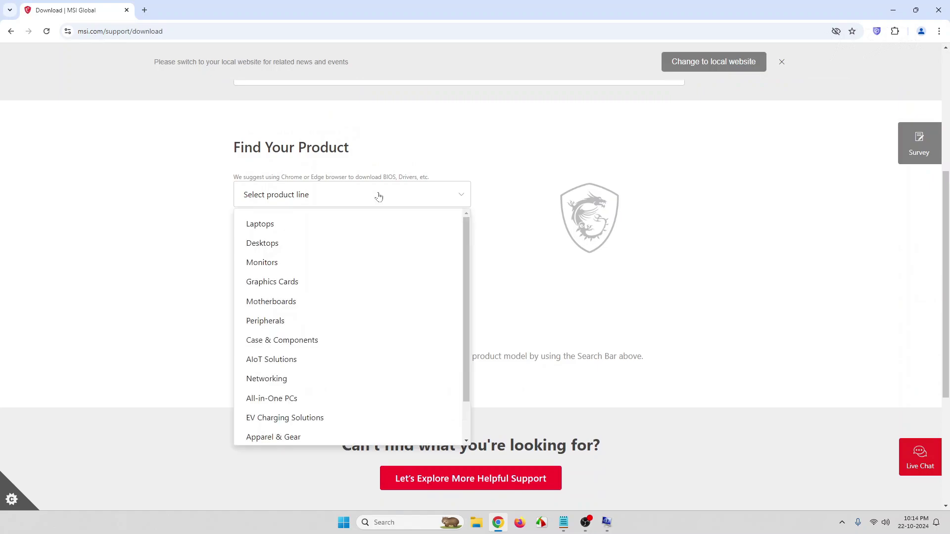
pyautogui.click(332, 301)
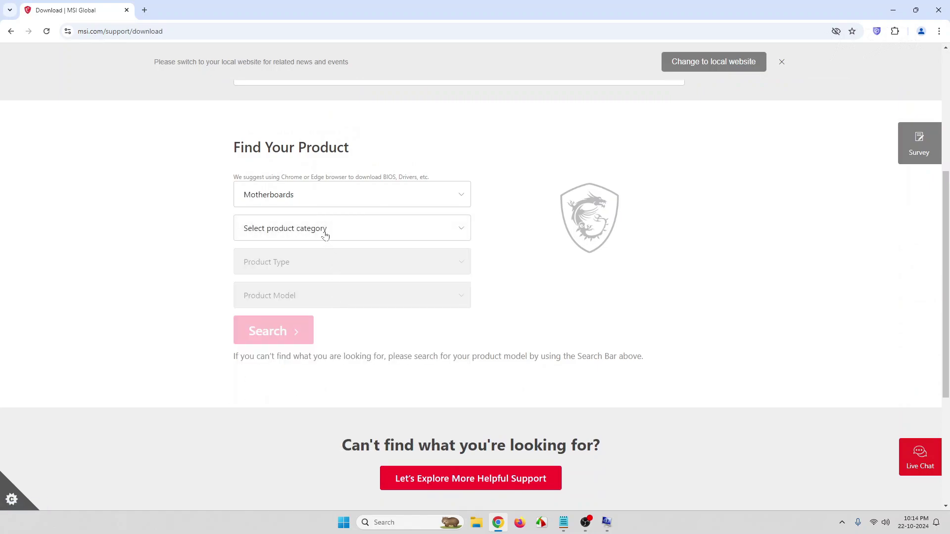
pyautogui.click(363, 236)
pyautogui.click(342, 257)
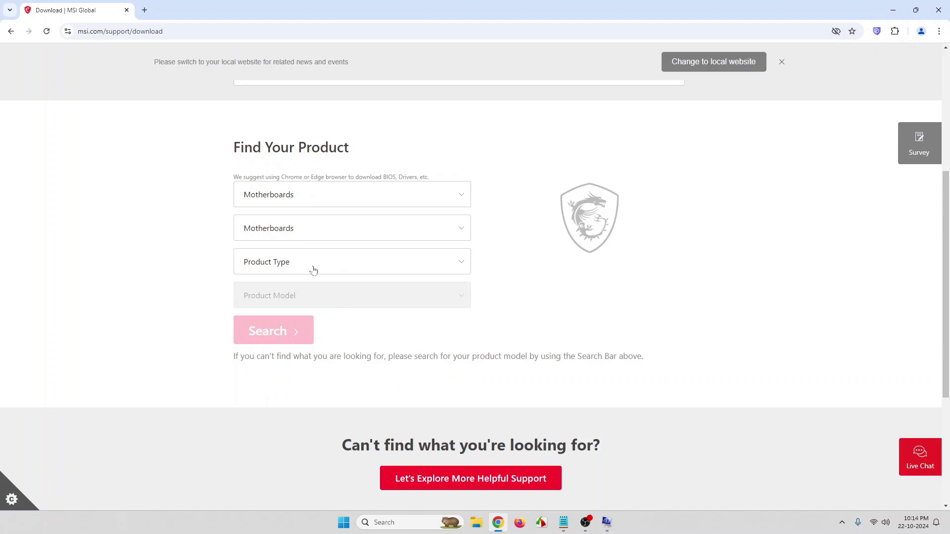
pyautogui.click(381, 266)
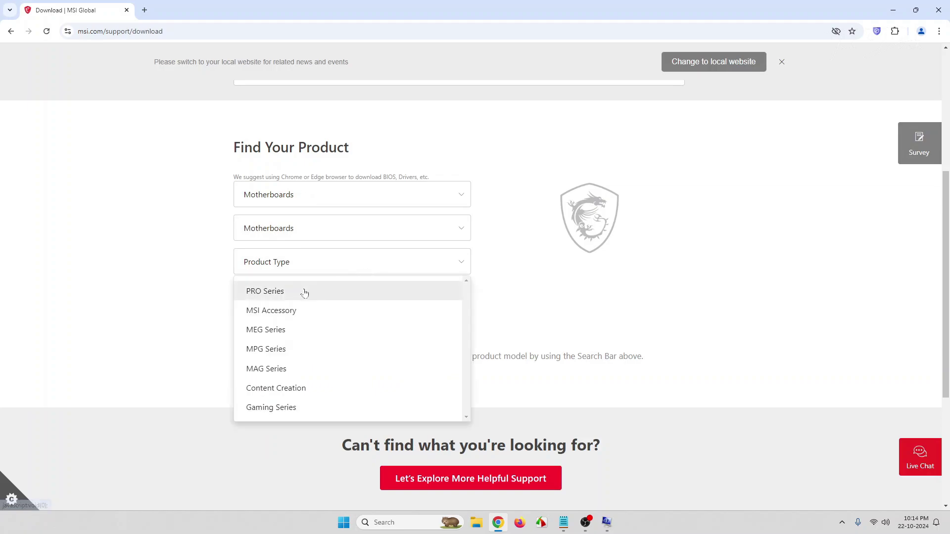
pyautogui.click(303, 292)
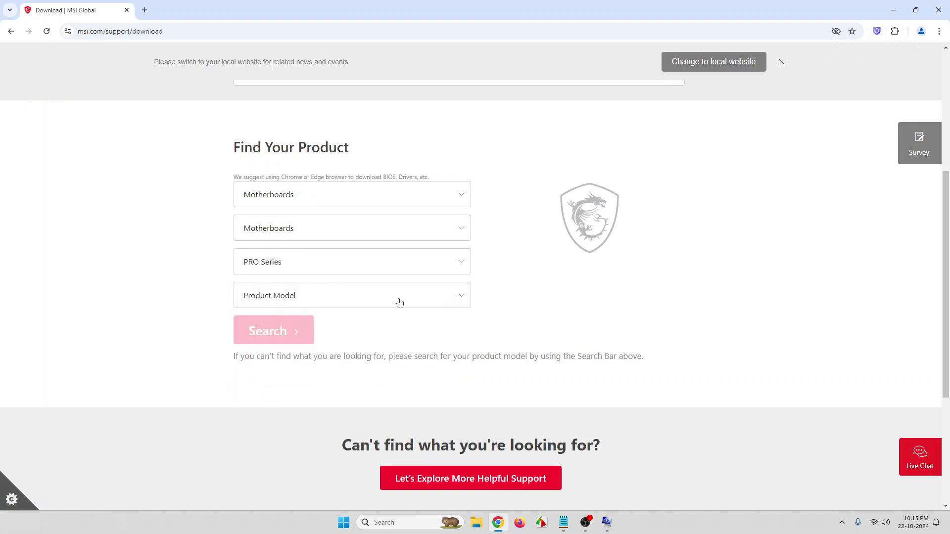
# Recheck the model in System Information and choose H510M-A-PRO as the product model
pyautogui.click(607, 522)
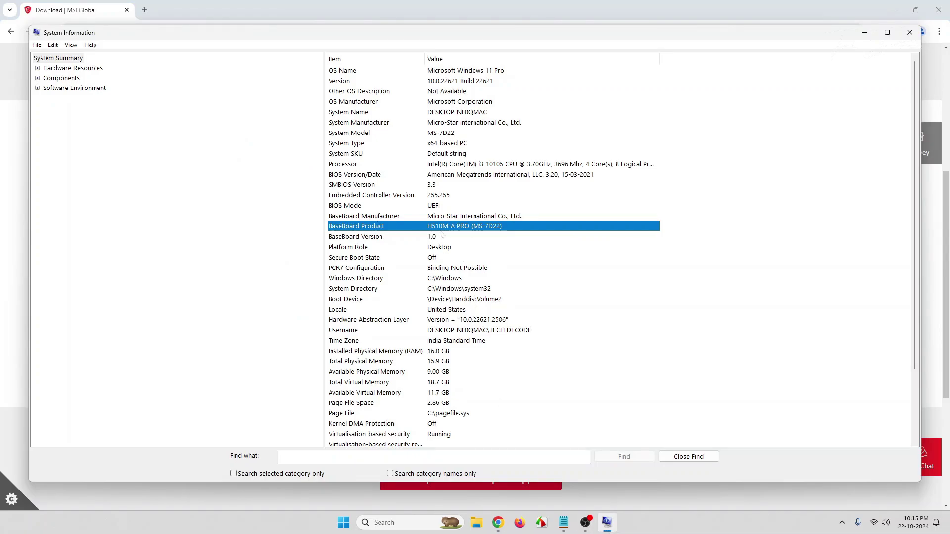
pyautogui.click(864, 32)
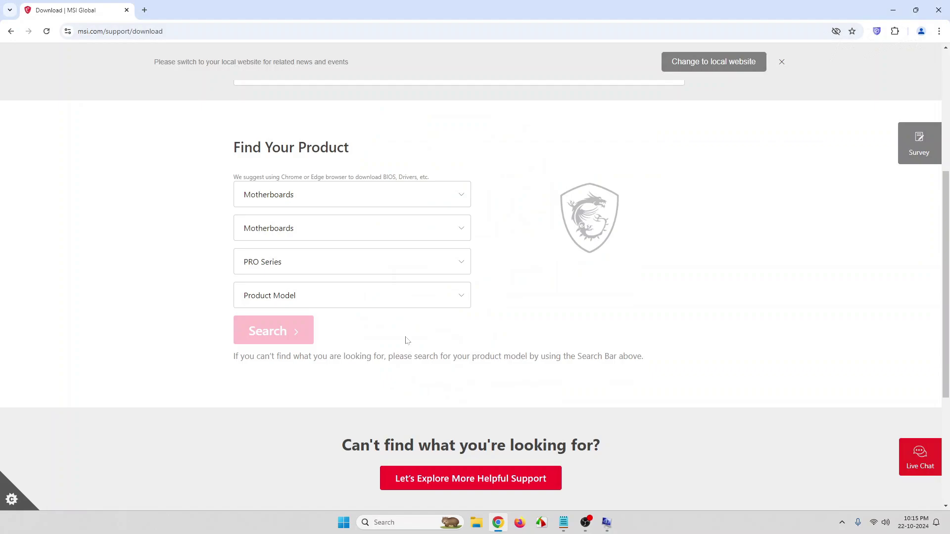
pyautogui.click(365, 302)
pyautogui.scroll(-3, 354, 377)
pyautogui.scroll(-3, 353, 377)
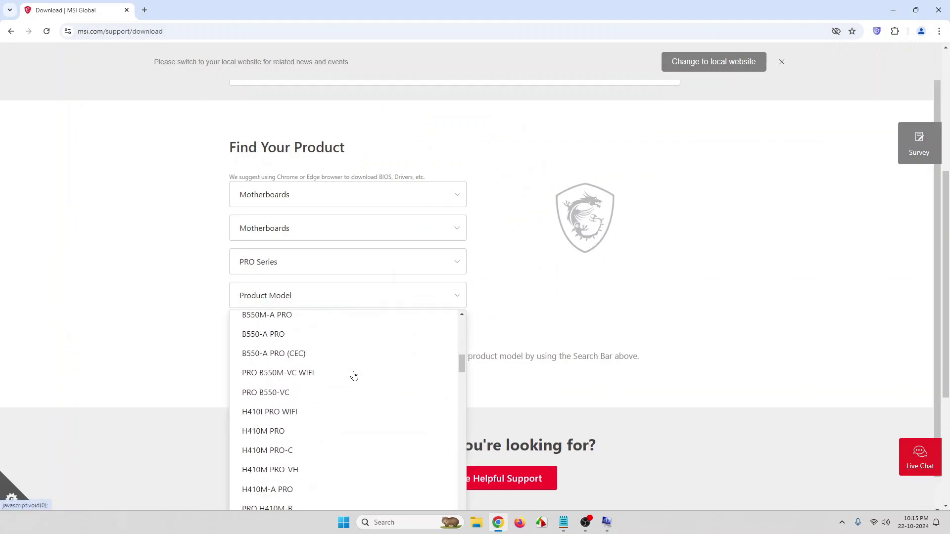
pyautogui.scroll(-3, 354, 376)
pyautogui.scroll(-3, 354, 376)
pyautogui.scroll(-2, 354, 377)
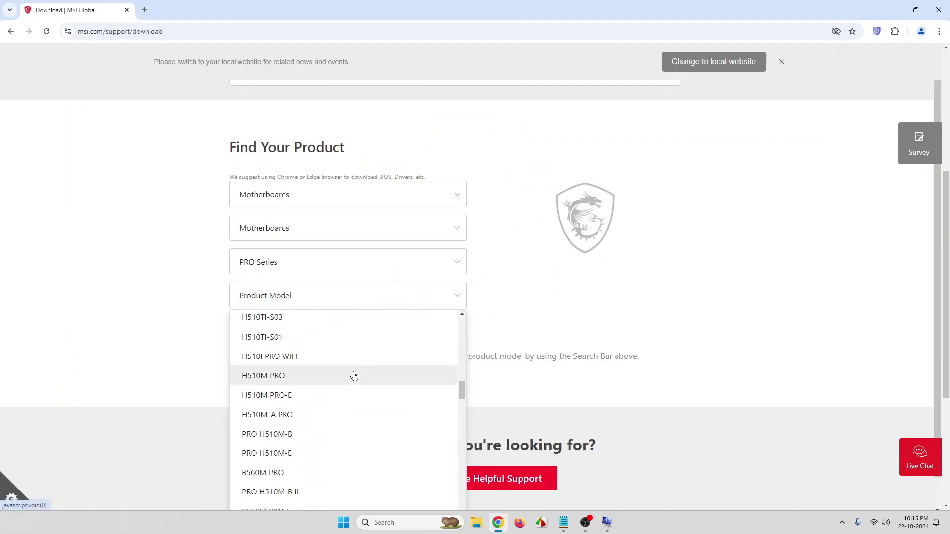
pyautogui.click(326, 420)
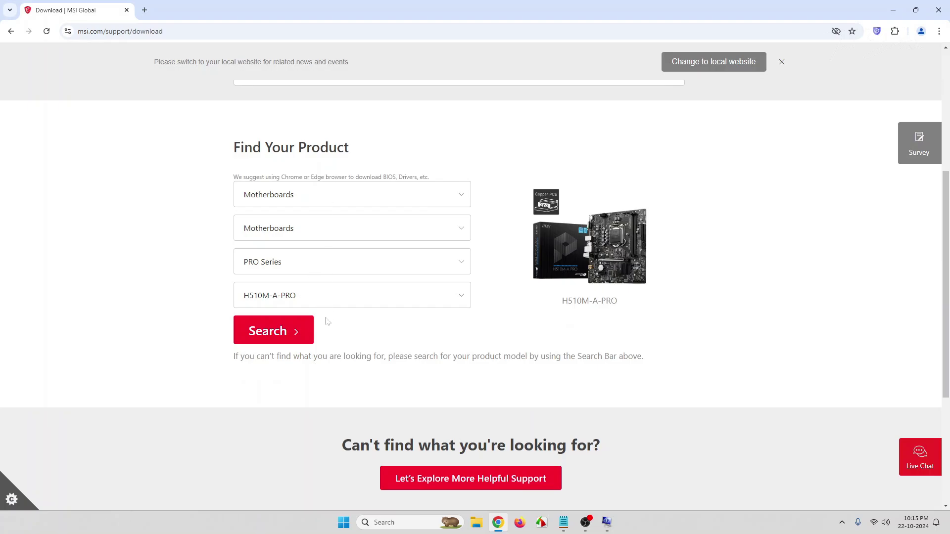
# Search the board's support page and show Win11 64 driver downloads
pyautogui.click(283, 326)
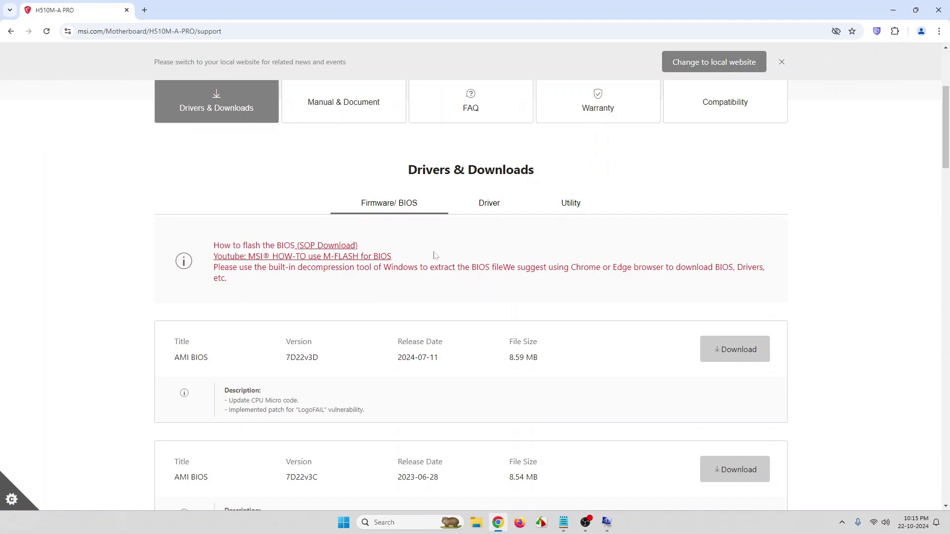
pyautogui.click(497, 207)
pyautogui.click(227, 268)
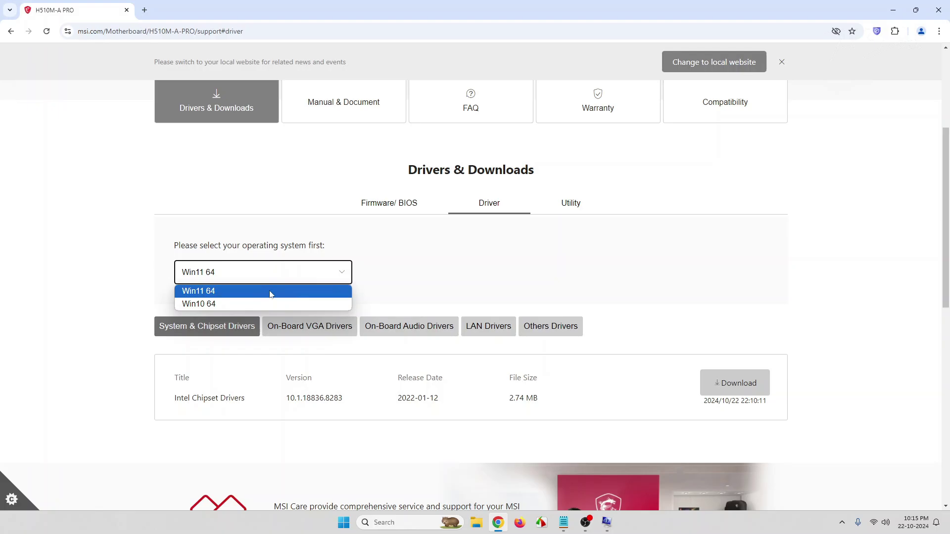
pyautogui.click(270, 294)
pyautogui.scroll(-1, 269, 295)
# Browse the driver categories and settle on System & Chipset Drivers
pyautogui.click(284, 278)
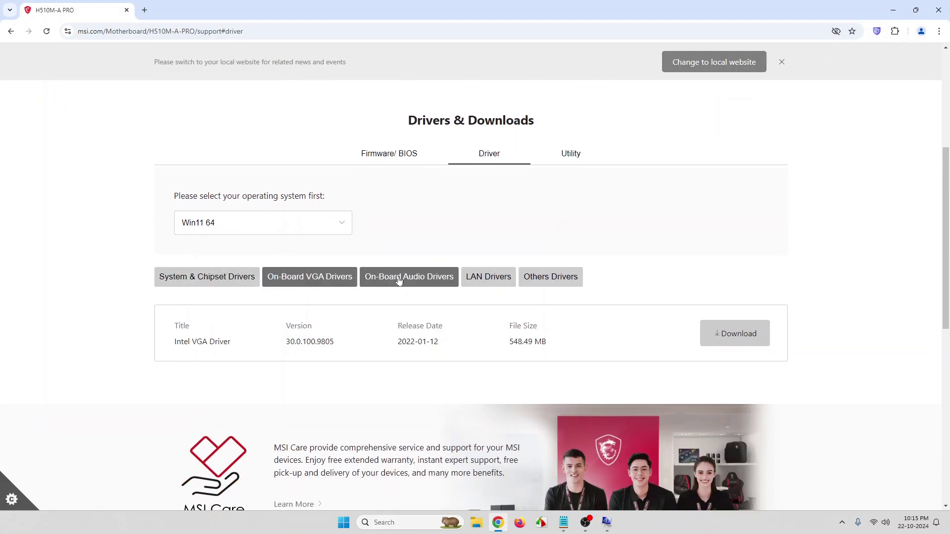
pyautogui.click(398, 279)
pyautogui.click(478, 278)
pyautogui.click(556, 279)
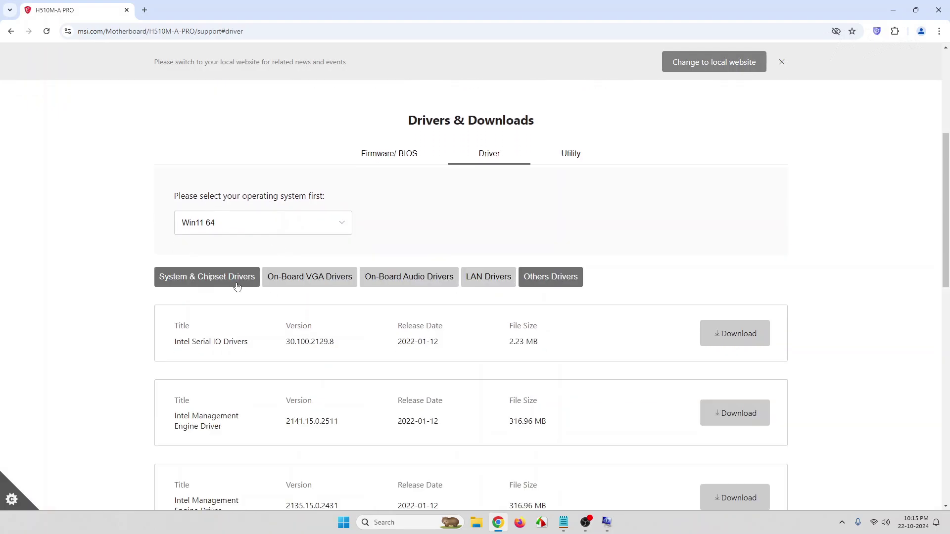
pyautogui.click(237, 287)
pyautogui.click(297, 285)
pyautogui.click(447, 281)
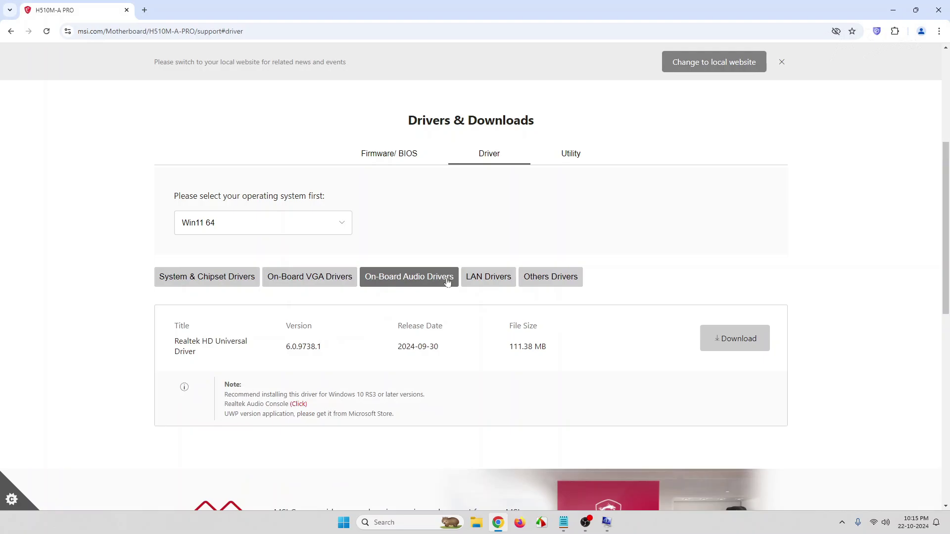
pyautogui.click(491, 281)
pyautogui.click(543, 282)
pyautogui.click(218, 286)
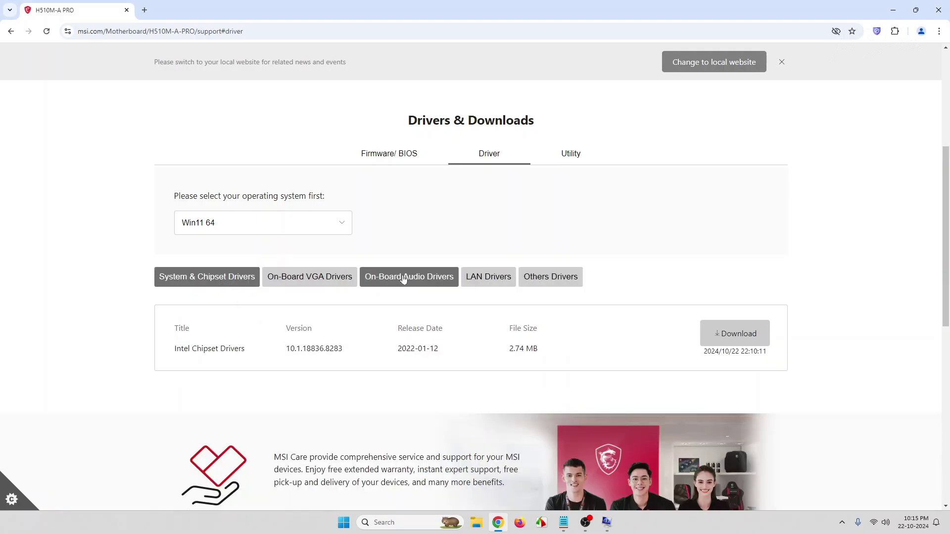
# Download the Intel Chipset Drivers archive intel_chipset_500
pyautogui.click(747, 334)
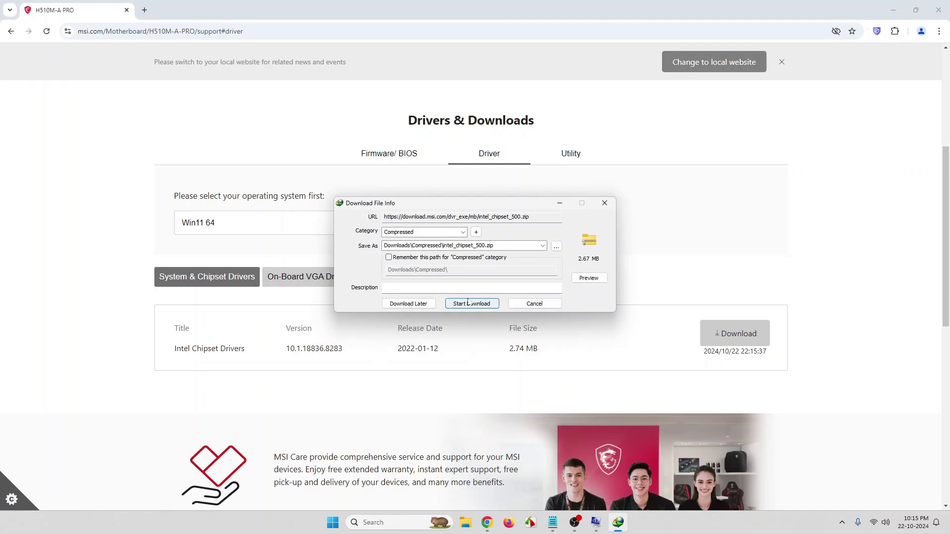
pyautogui.click(468, 303)
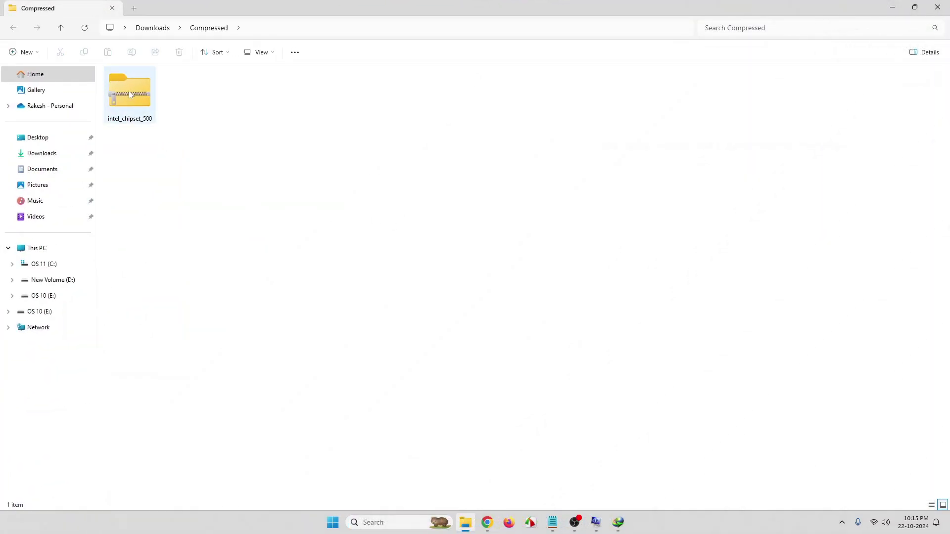
# Extract intel_chipset_500 with 7-Zip and open the Intel Chipset Driver folder
pyautogui.rightClick(128, 91)
pyautogui.moveTo(193, 167)
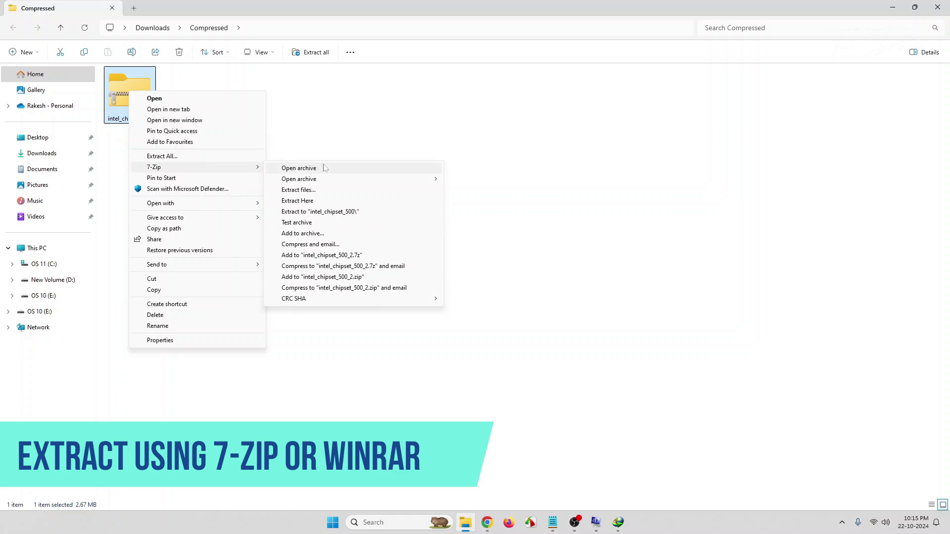
pyautogui.click(323, 202)
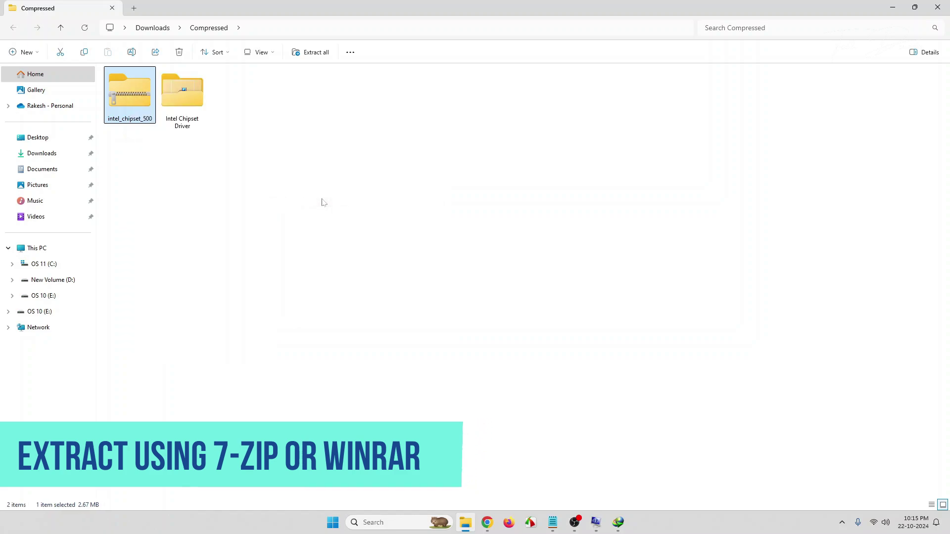
pyautogui.doubleClick(191, 95)
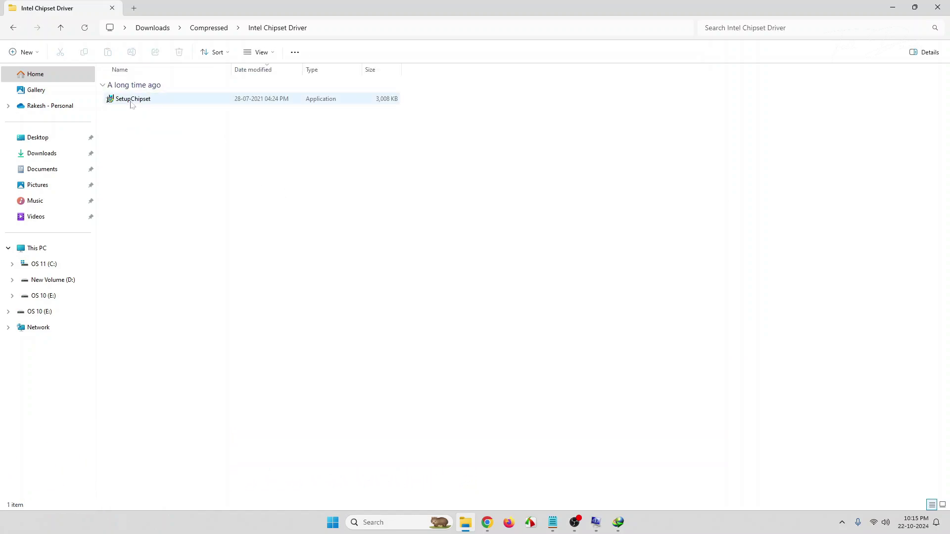
# Run SetupChipset as administrator to start the Intel installer
pyautogui.click(118, 100)
pyautogui.rightClick(137, 101)
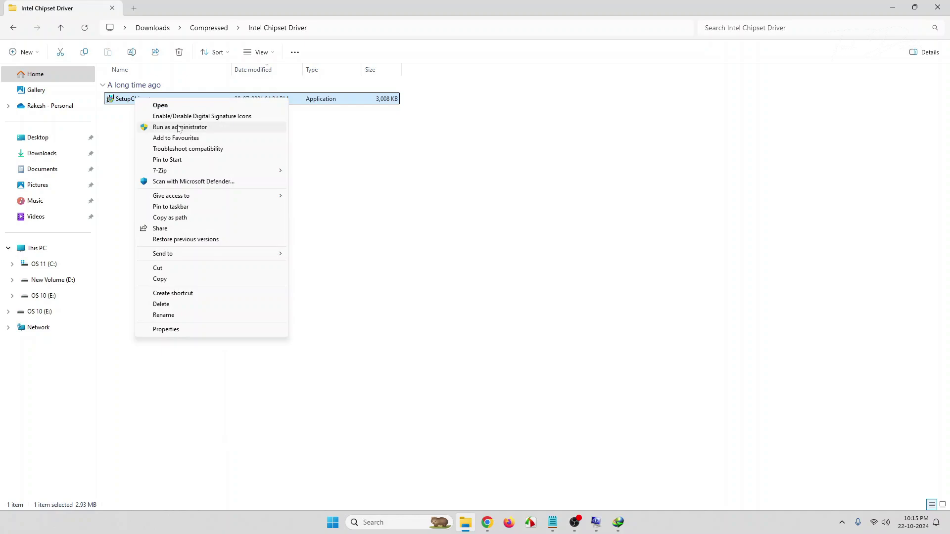
pyautogui.click(205, 127)
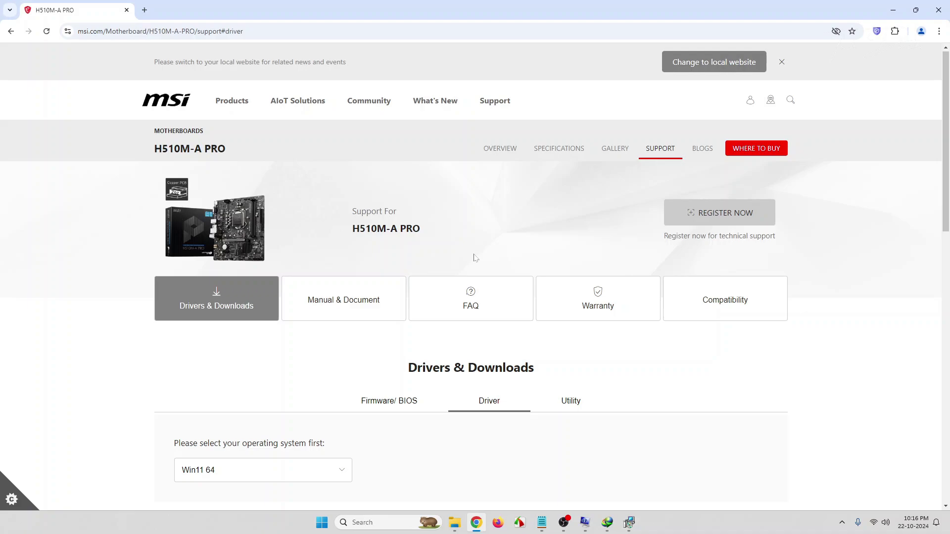
pyautogui.scroll(-3, 474, 257)
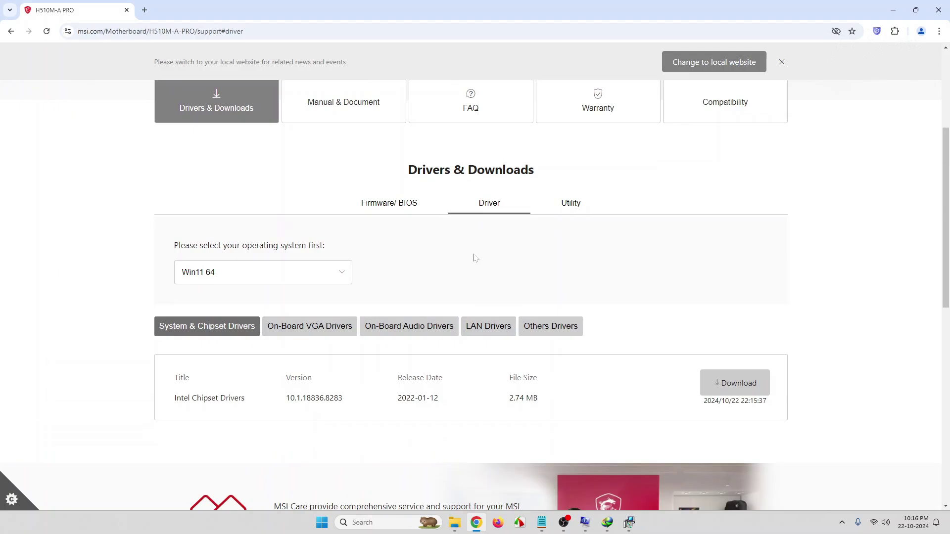
pyautogui.scroll(3, 474, 257)
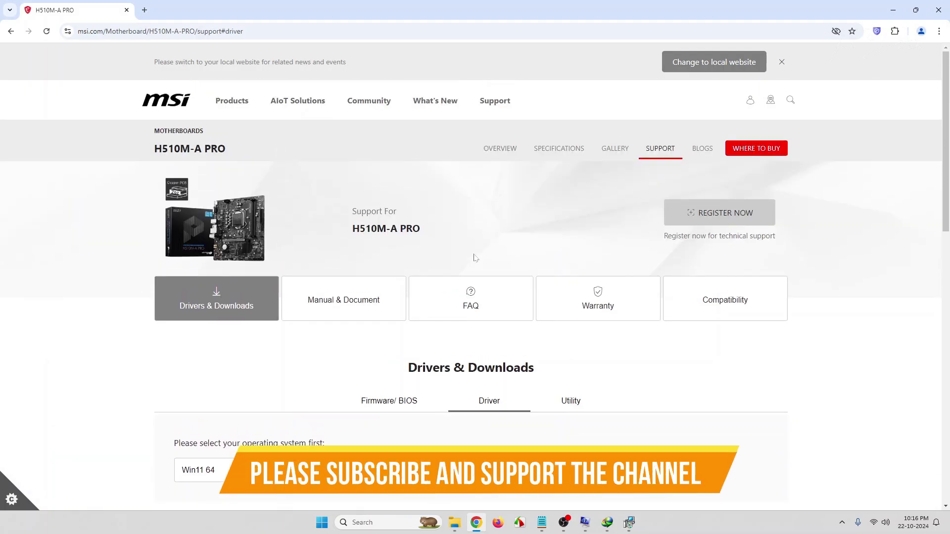